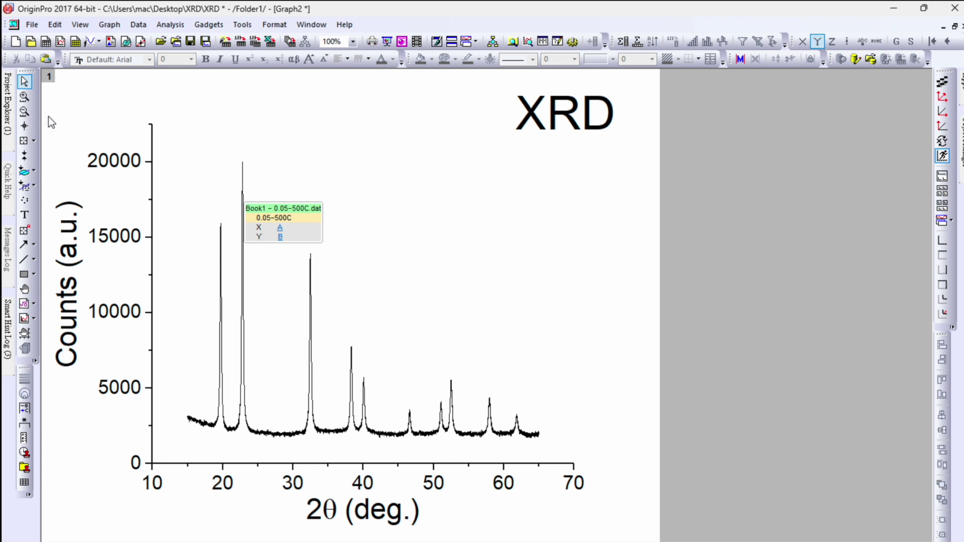
# Step: Zoom the axes to roughly 20.5–26° so the 22.8° peak fills the plot
pyautogui.click(24, 97)
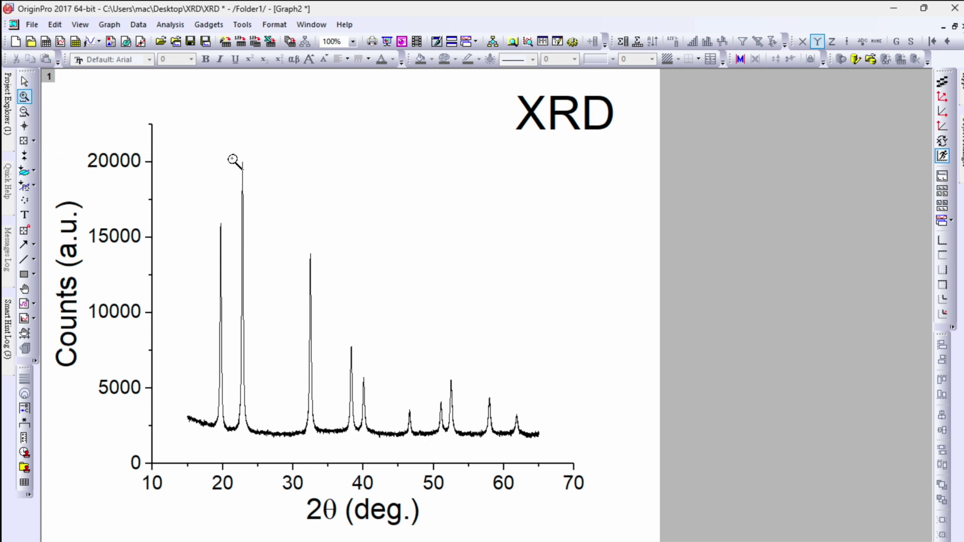
pyautogui.moveTo(226, 154); pyautogui.dragTo(265, 447)
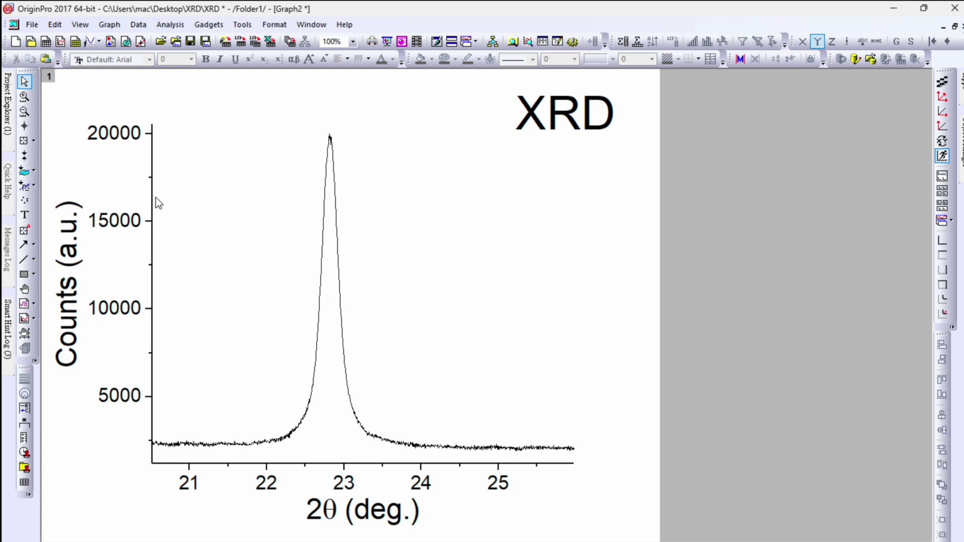
pyautogui.click(24, 157)
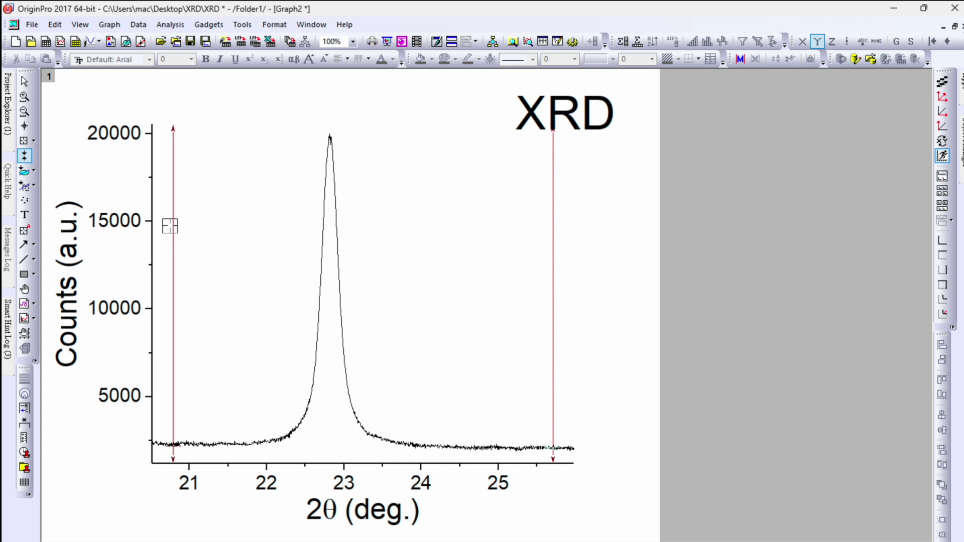
# Step: Narrow the marked data range to about 21.3°–24.4° around the peak
pyautogui.moveTo(172, 225); pyautogui.dragTo(214, 237)
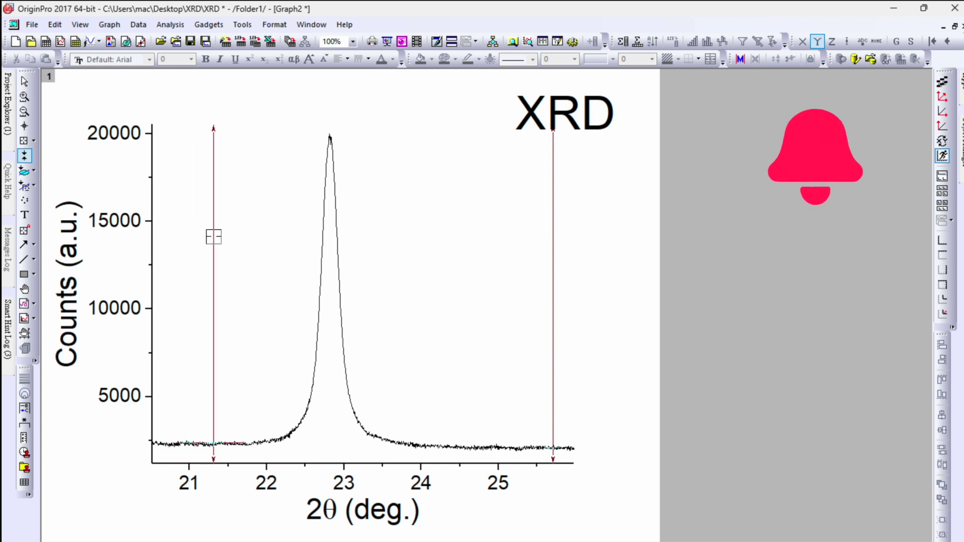
pyautogui.moveTo(553, 254); pyautogui.dragTo(450, 268)
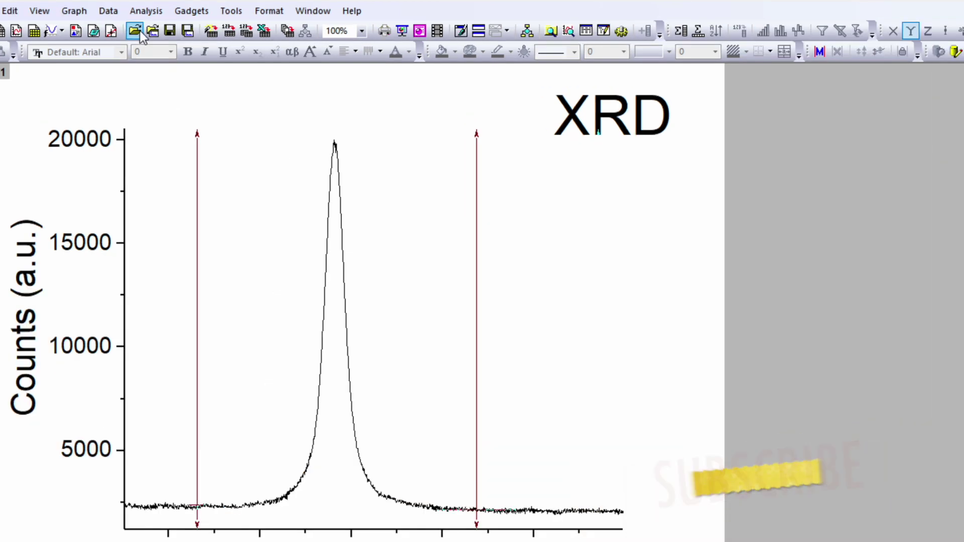
pyautogui.click(146, 11)
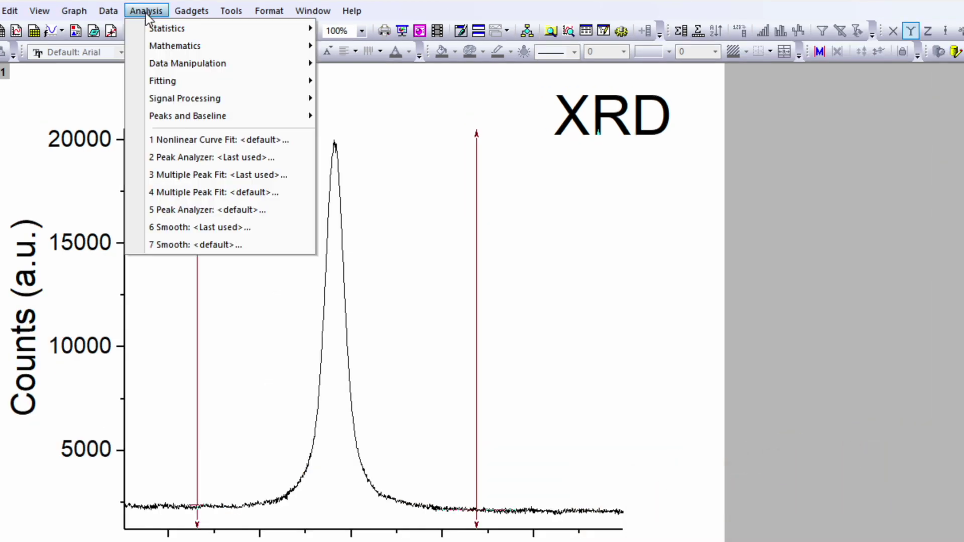
# Step: Start Analysis > Fitting > Nonlinear Curve Fit and move the NLFit dialog off the curve
pyautogui.moveTo(173, 80)
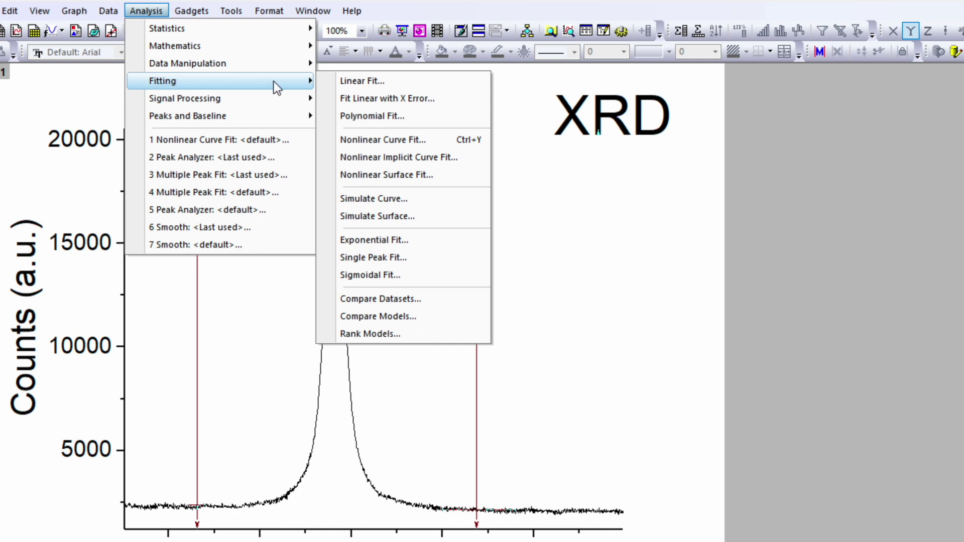
pyautogui.click(462, 141)
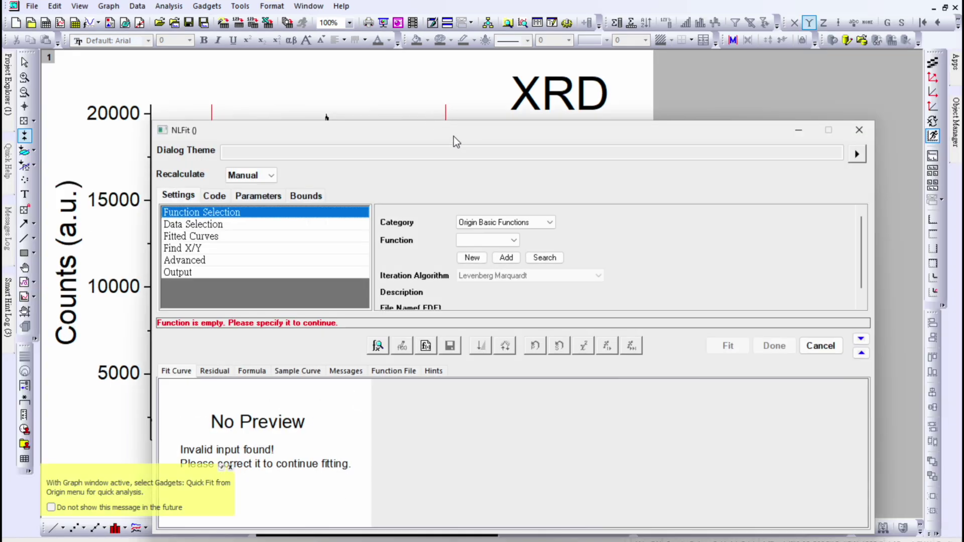
pyautogui.moveTo(456, 131); pyautogui.dragTo(632, 105)
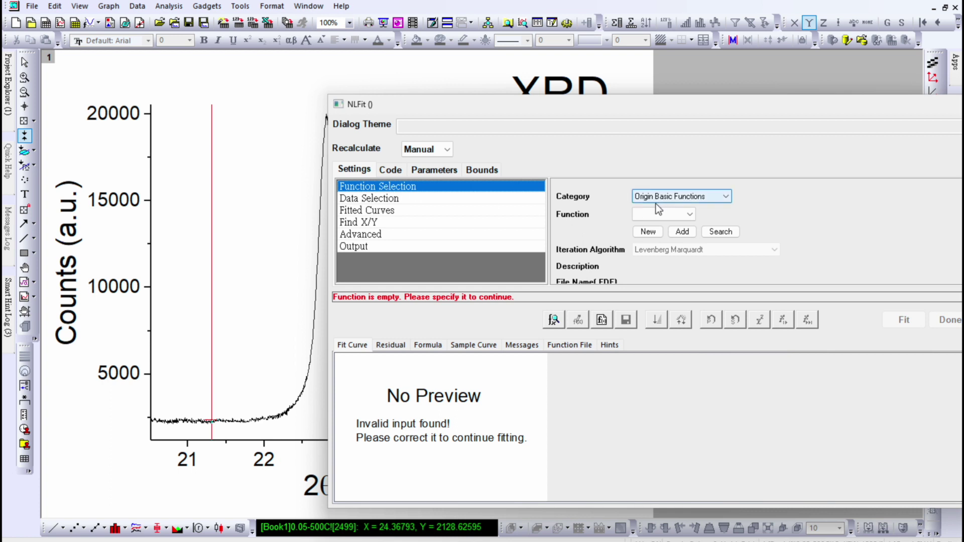
pyautogui.click(693, 200)
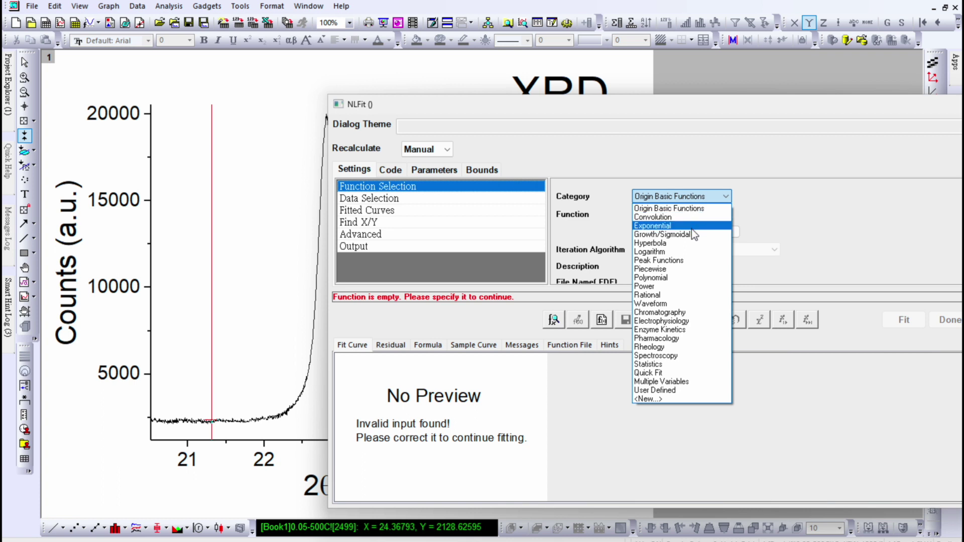
# Step: Fit the peak with the Gauss peak function, converging in 8 iterations (COD 0.987)
pyautogui.click(692, 261)
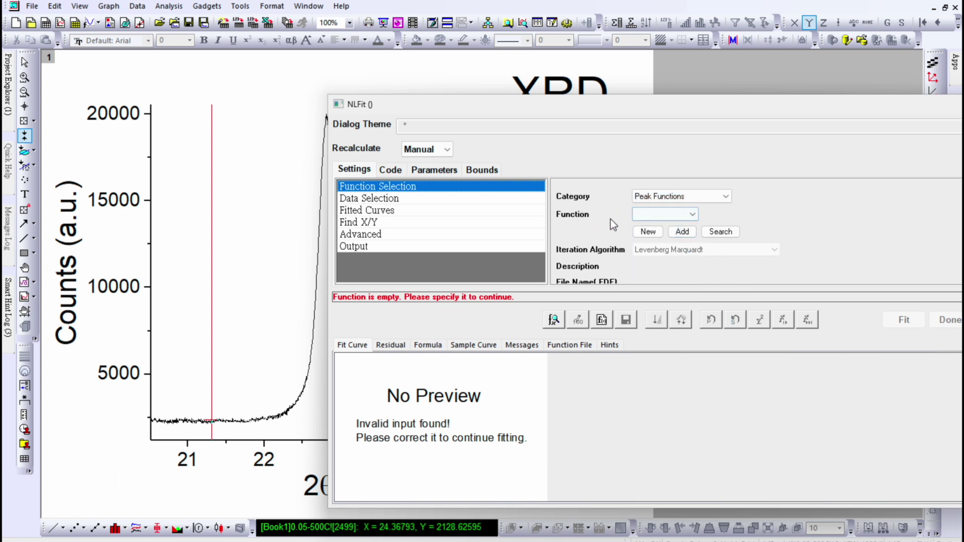
pyautogui.click(682, 215)
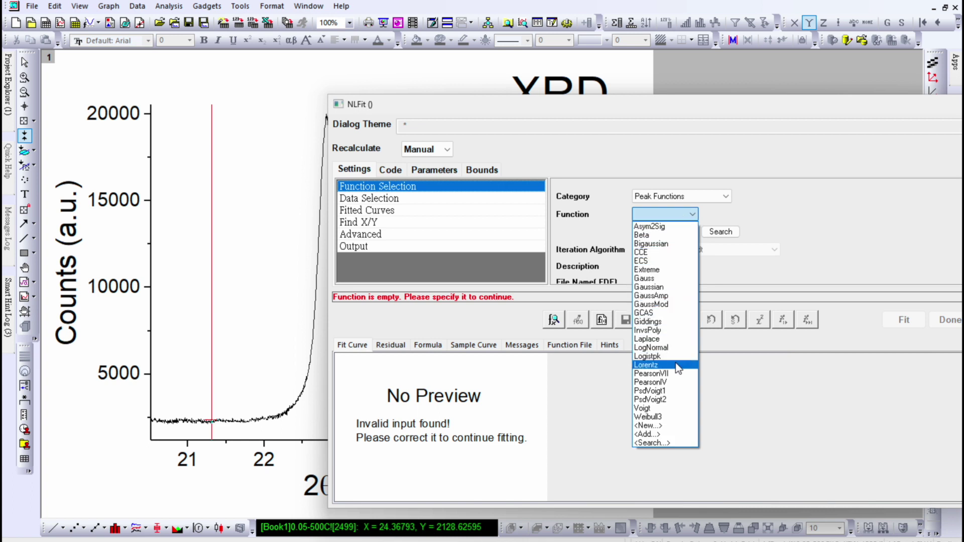
pyautogui.click(669, 279)
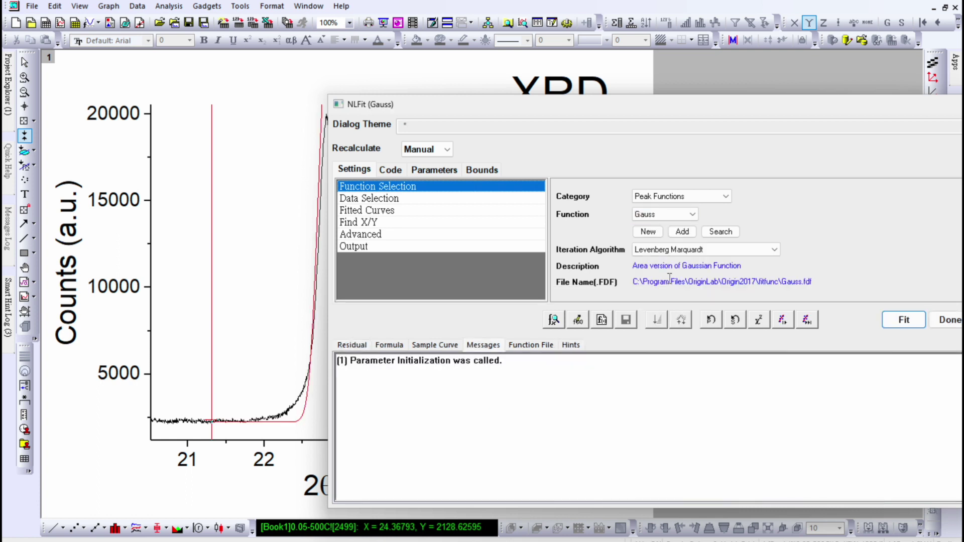
pyautogui.moveTo(599, 107); pyautogui.dragTo(667, 111)
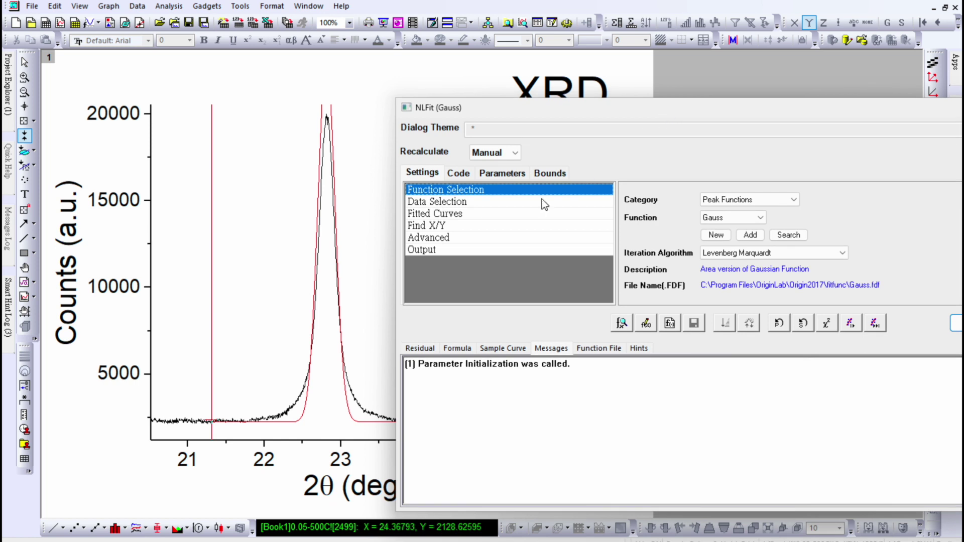
pyautogui.click(875, 325)
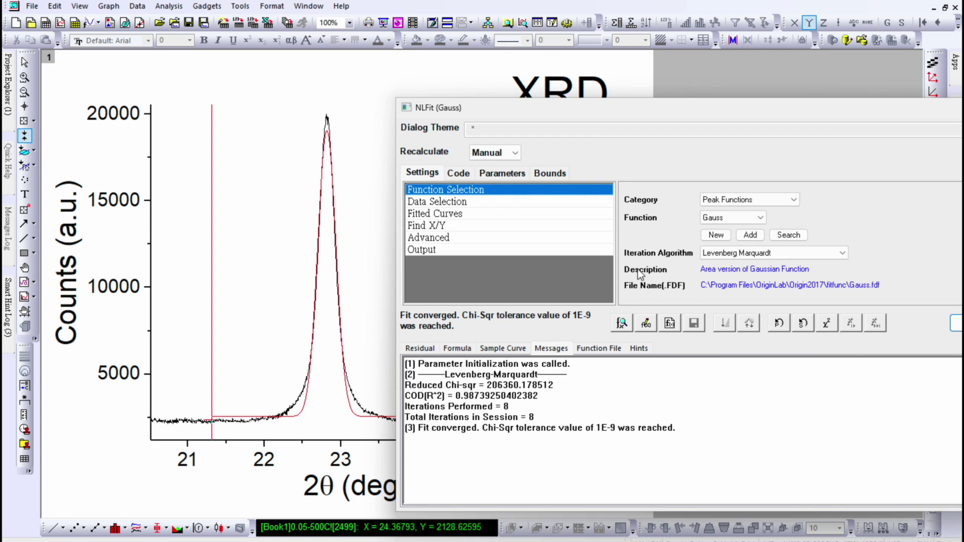
pyautogui.click(743, 219)
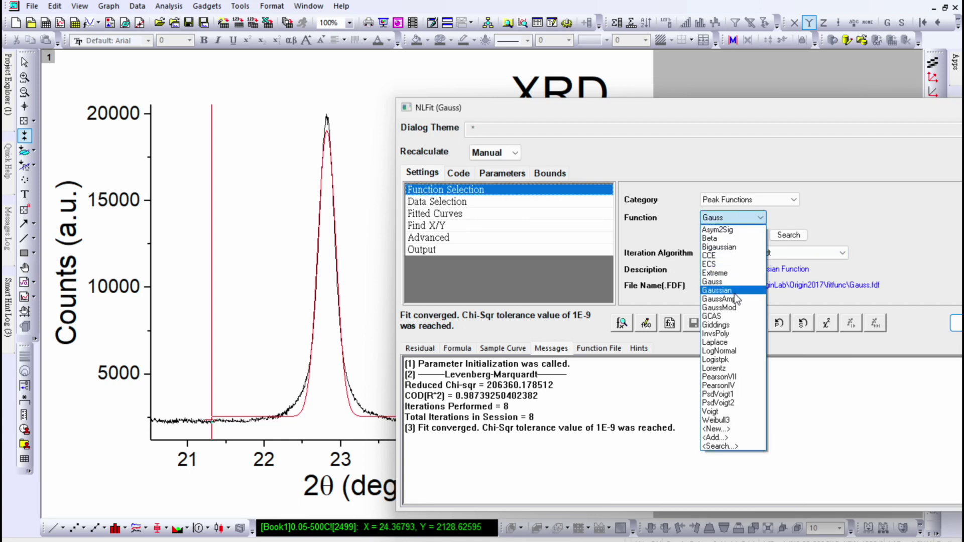
# Step: Refit the peak with Lorentz (6 iterations, COD 0.9975) and display its residual plot
pyautogui.click(732, 371)
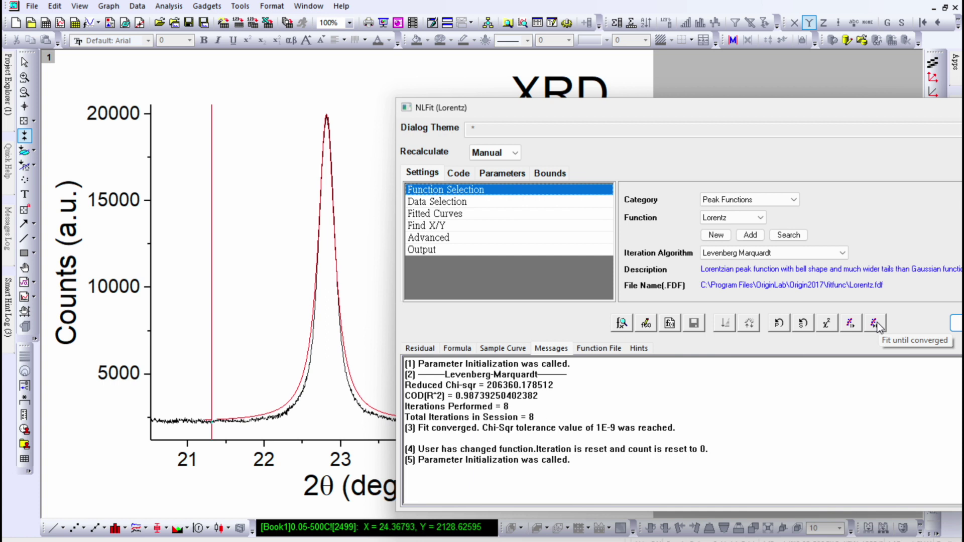
pyautogui.click(875, 323)
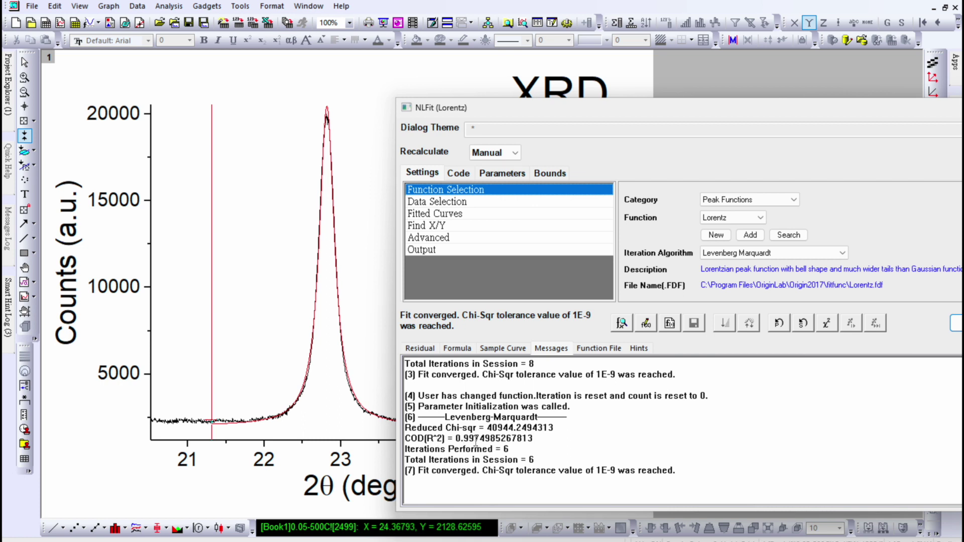
pyautogui.click(419, 350)
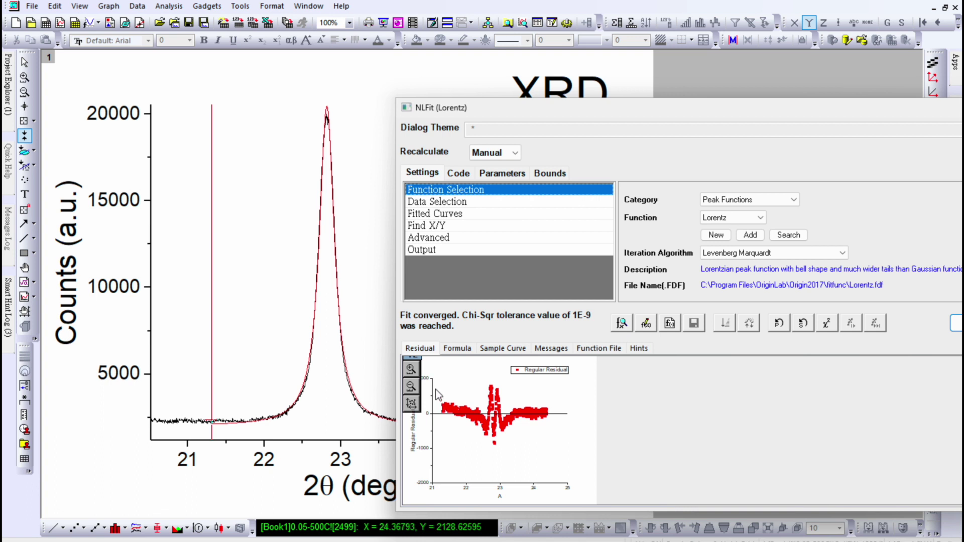
# Step: Review the Lorentz formula, sample curve, messages and function file, ending on its fitting code
pyautogui.click(457, 348)
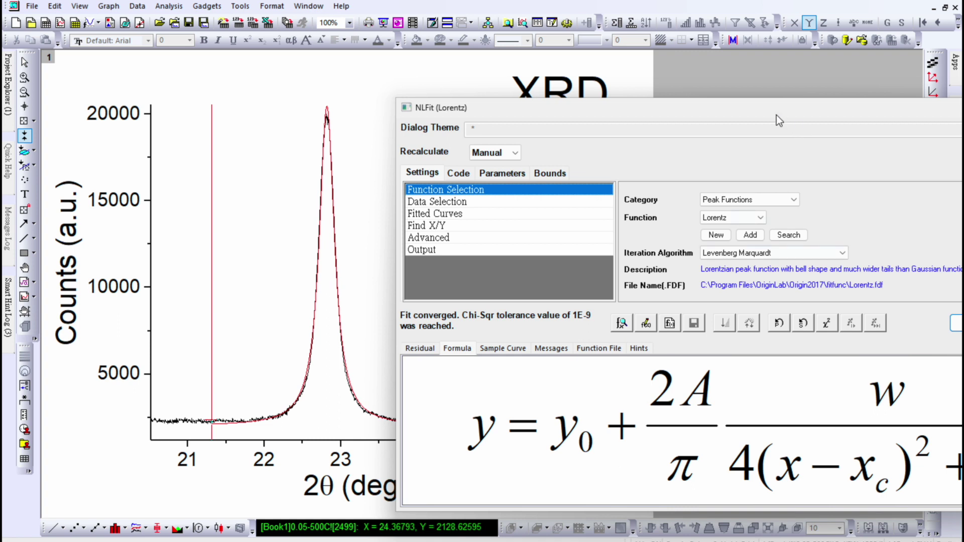
pyautogui.moveTo(772, 110); pyautogui.dragTo(598, 104)
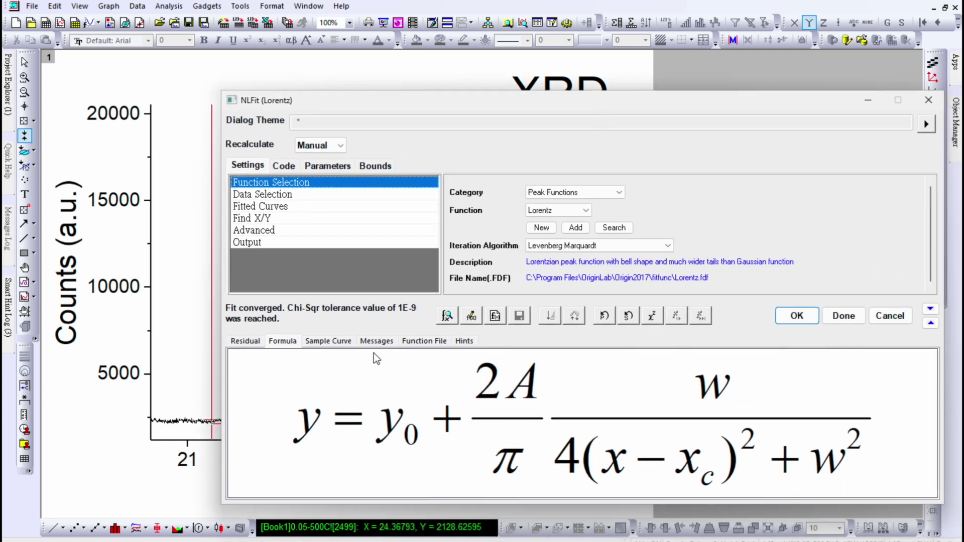
pyautogui.click(318, 347)
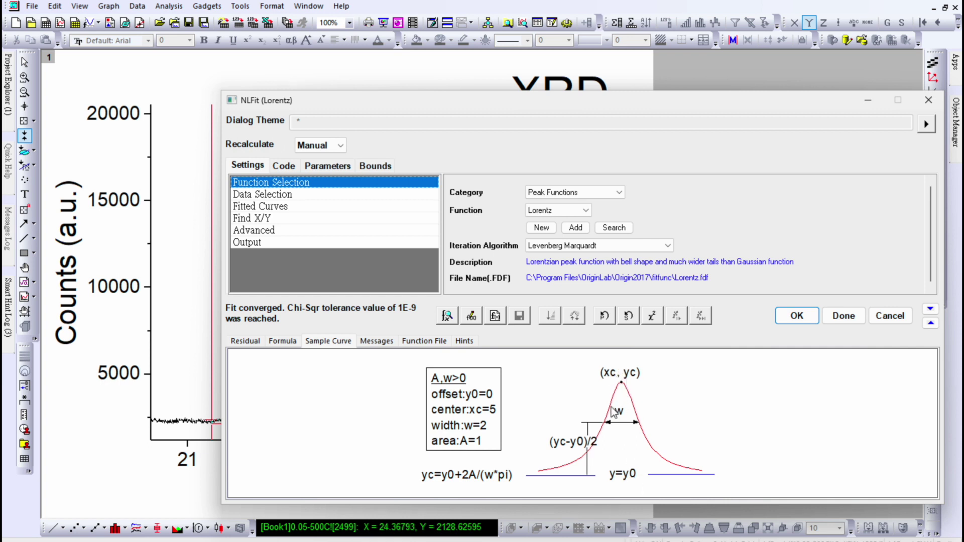
pyautogui.click(377, 341)
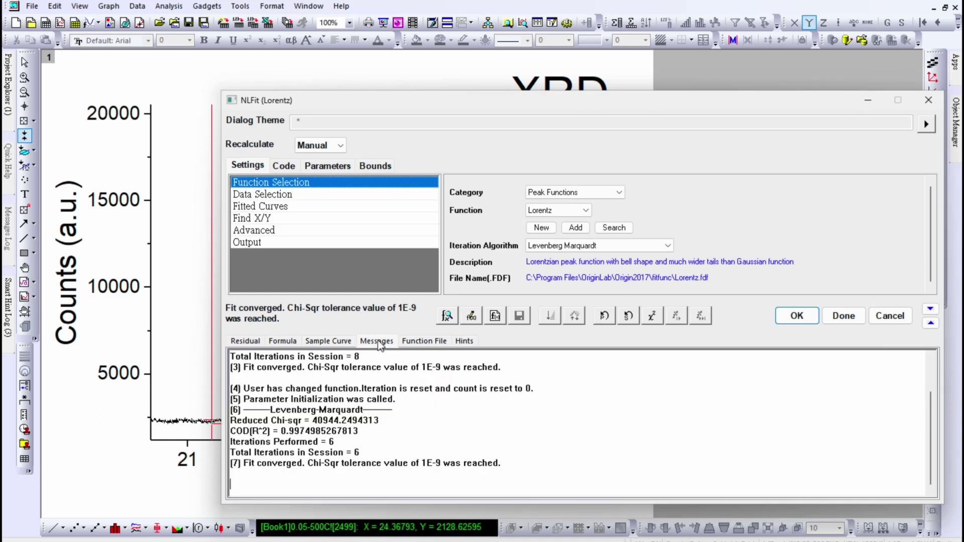
pyautogui.click(419, 343)
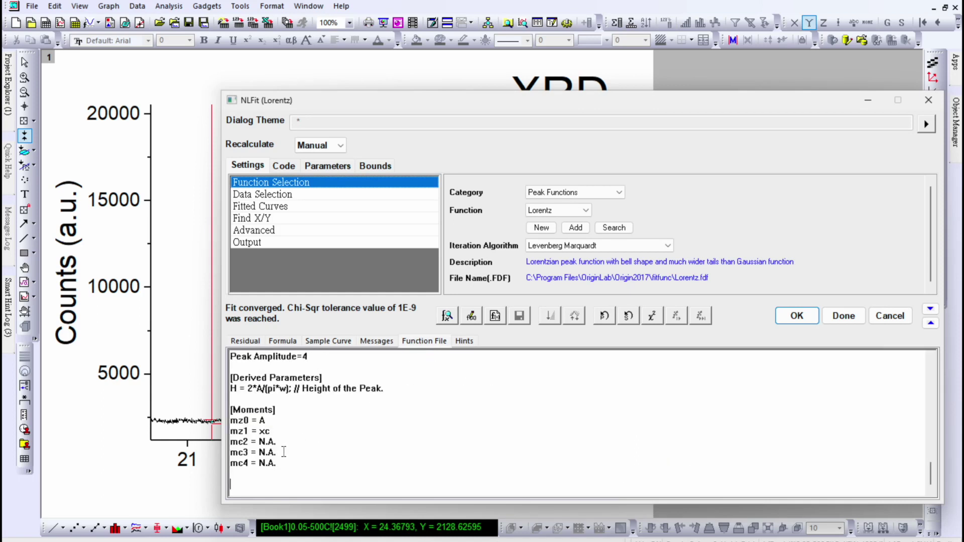
pyautogui.moveTo(281, 100); pyautogui.dragTo(328, 101)
pyautogui.click(330, 166)
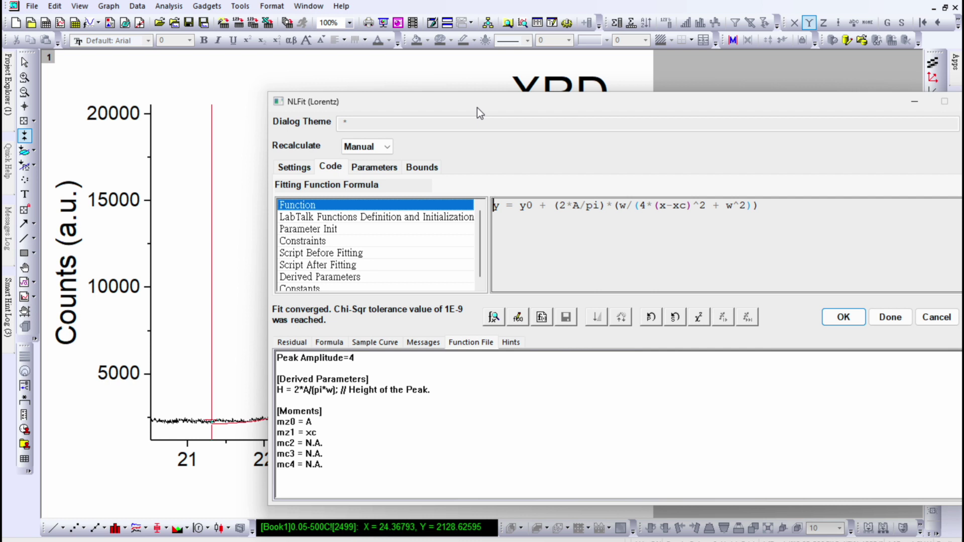
# Step: Check the fitted Lorentz parameters (xc 22.817, w 0.239) and finish the fit
pyautogui.moveTo(477, 107); pyautogui.dragTo(541, 125)
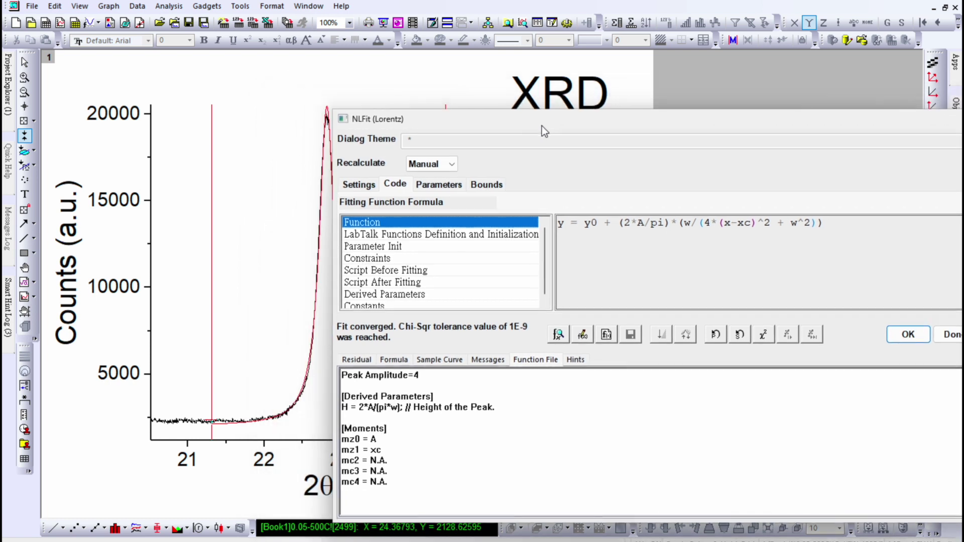
pyautogui.click(438, 185)
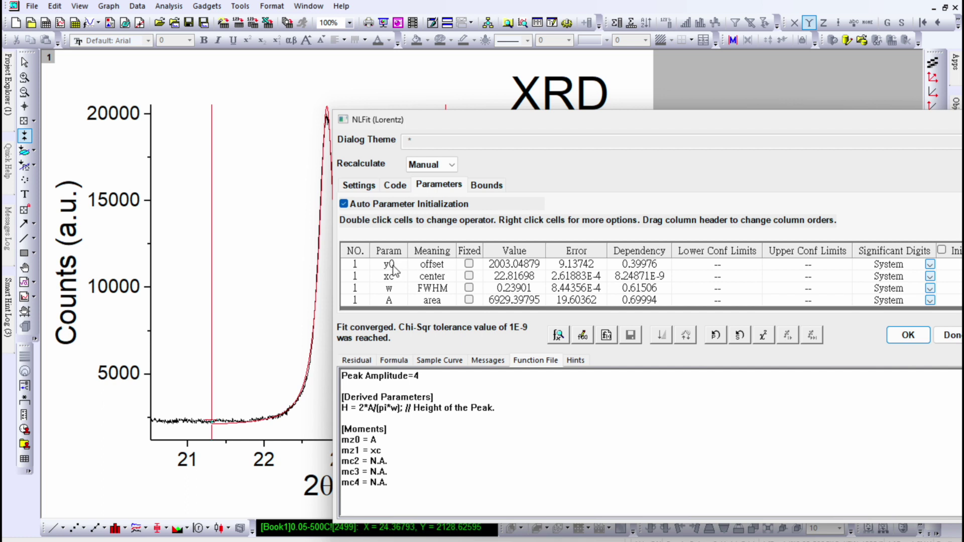
pyautogui.click(440, 360)
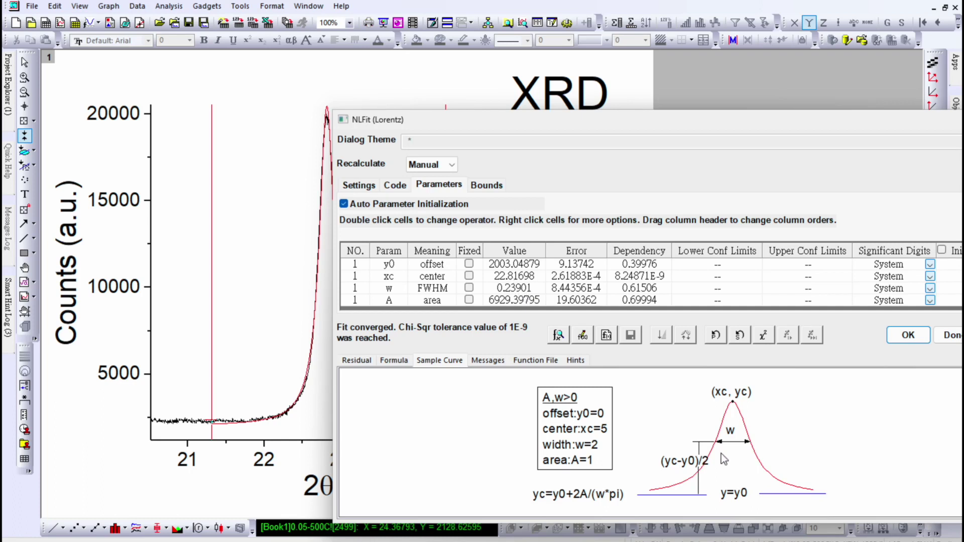
pyautogui.click(806, 335)
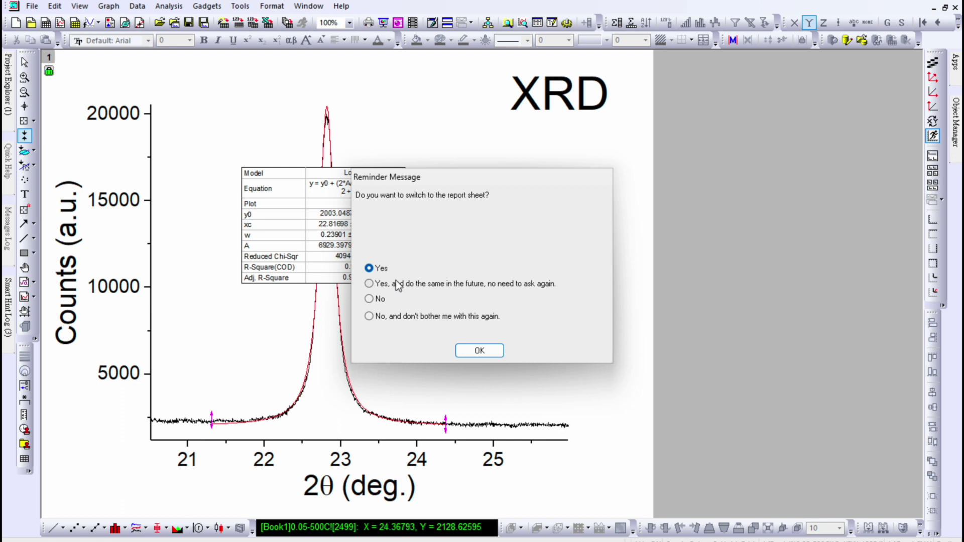
# Step: Review the FitNL1 report and FitNLCurve1 data, then shrink the workbook to reveal Graph2
pyautogui.click(480, 351)
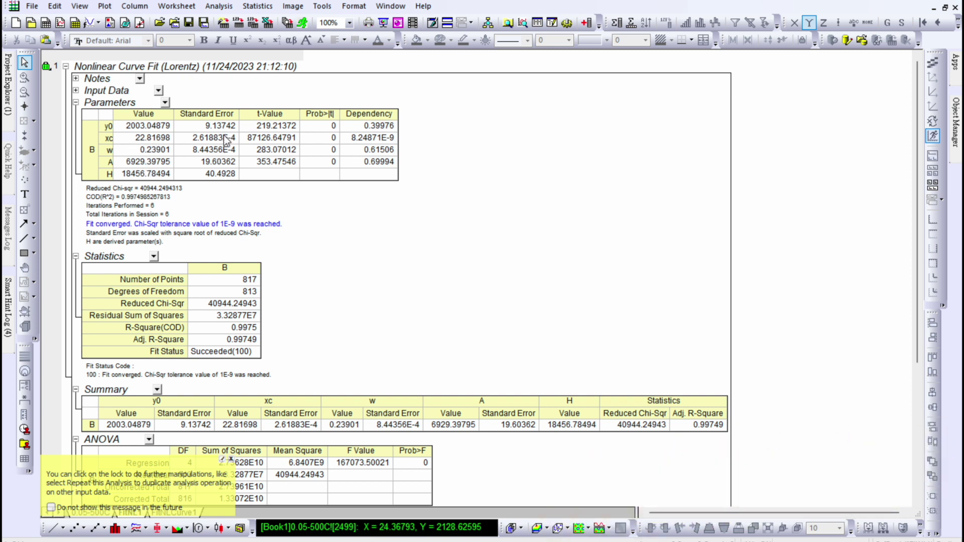
pyautogui.scroll(-3, 303, 245)
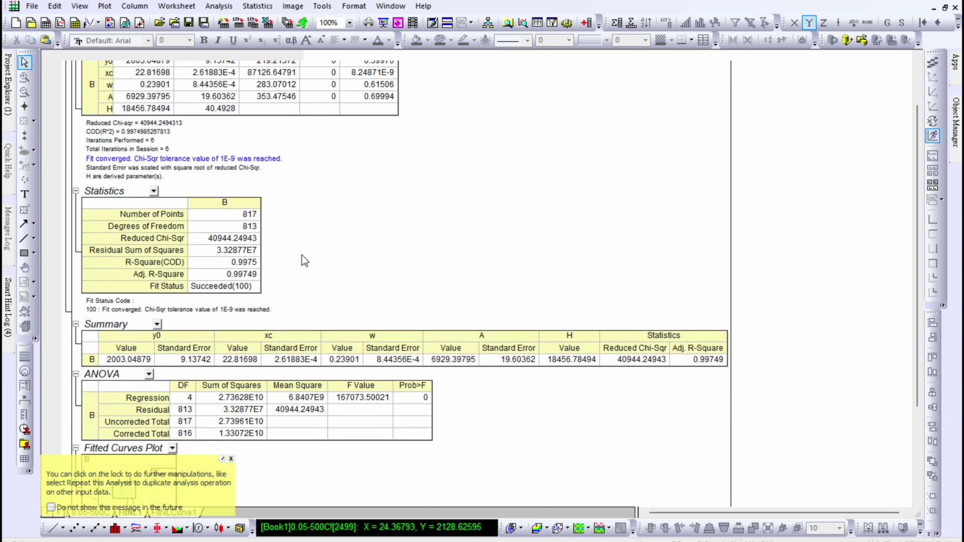
pyautogui.click(232, 459)
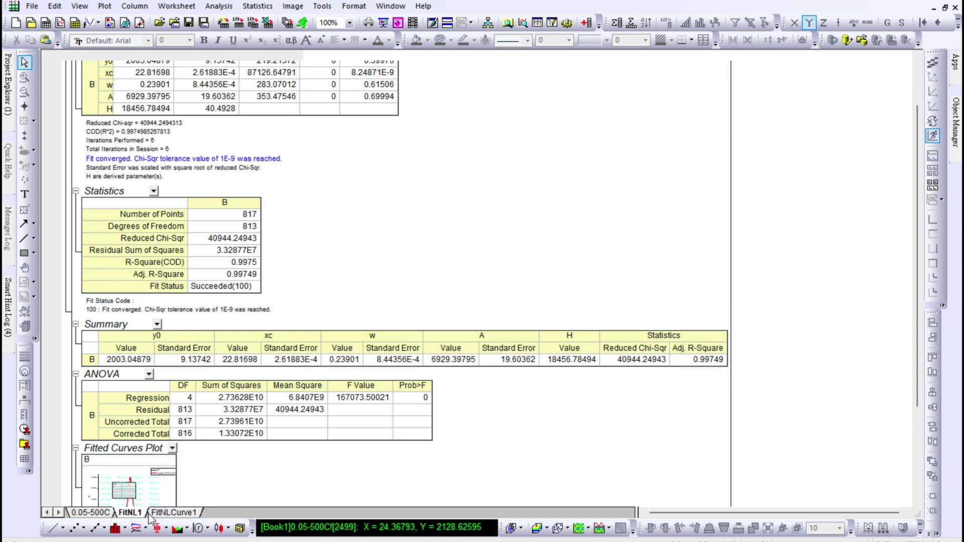
pyautogui.click(171, 512)
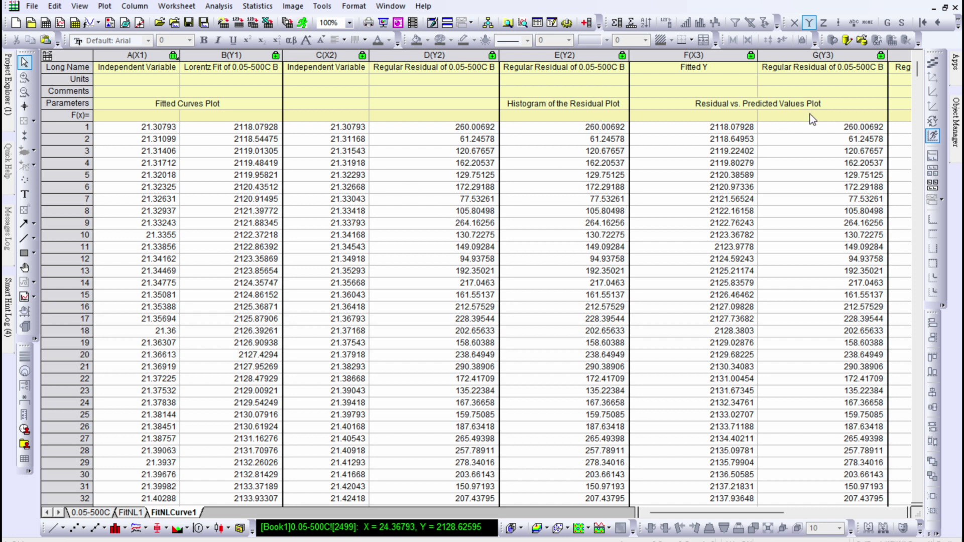
pyautogui.click(944, 7)
pyautogui.click(427, 201)
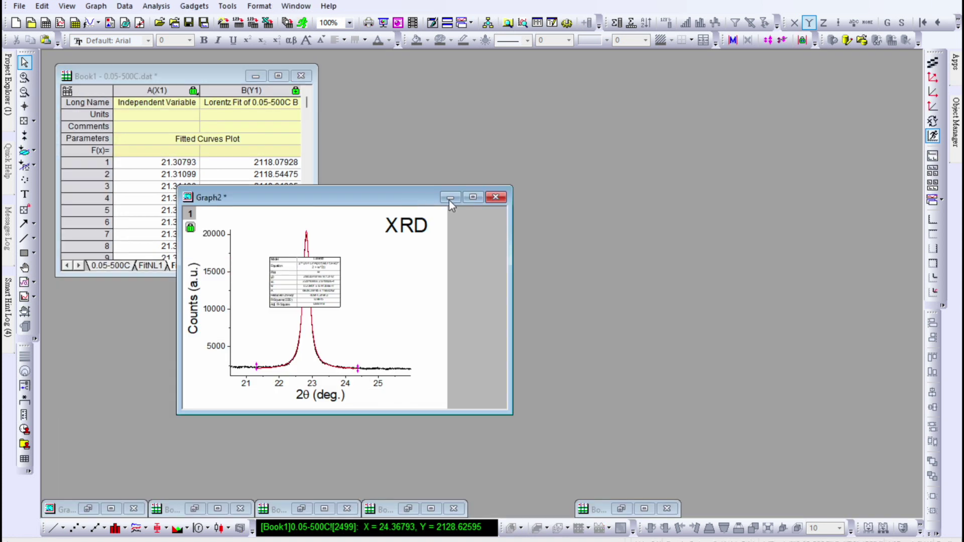
# Step: Maximize Graph2 and move the fit-results table to the right of the peak
pyautogui.click(473, 198)
pyautogui.moveTo(354, 211); pyautogui.dragTo(527, 200)
pyautogui.click(648, 236)
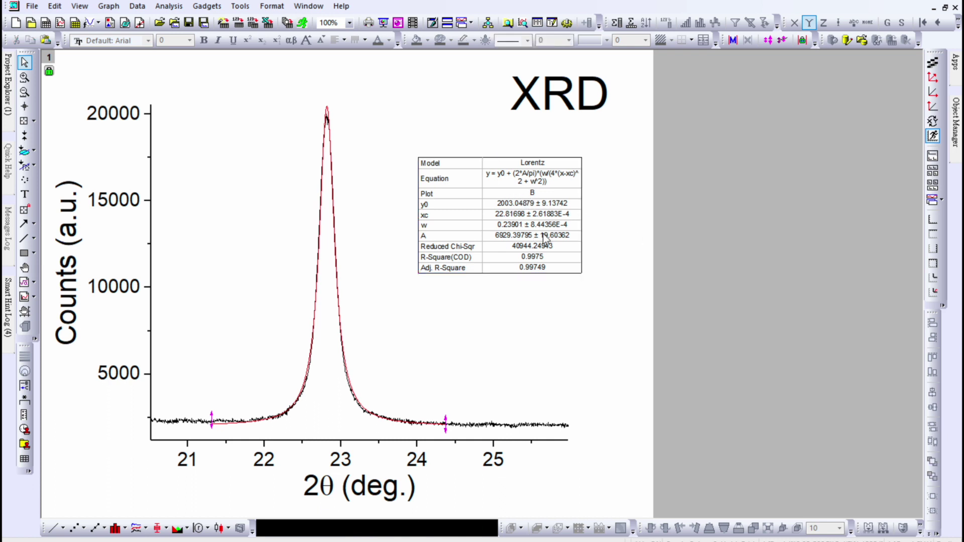